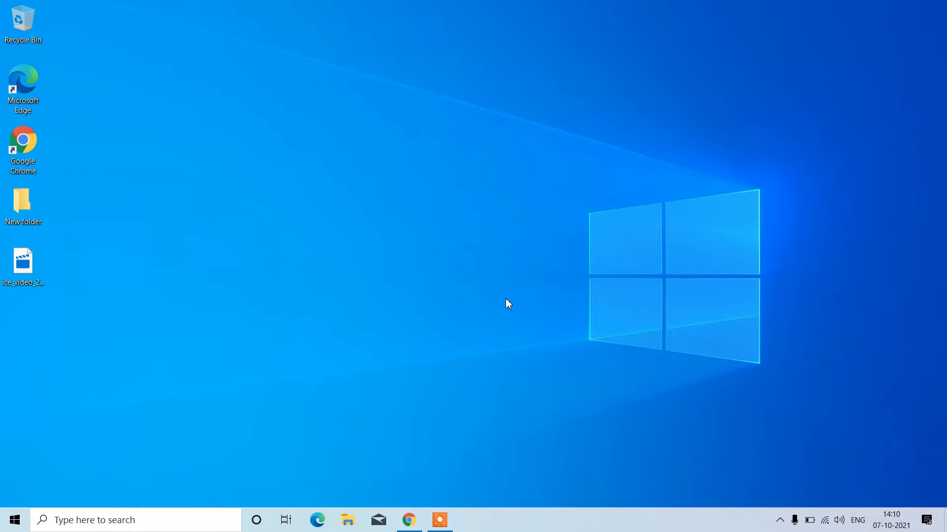
Switch to Google Chrome, search Google for "windows 11 download" and open Microsoft's Download Windows 11 page.
{"action": "left_click", "coordinate": [407, 525]}
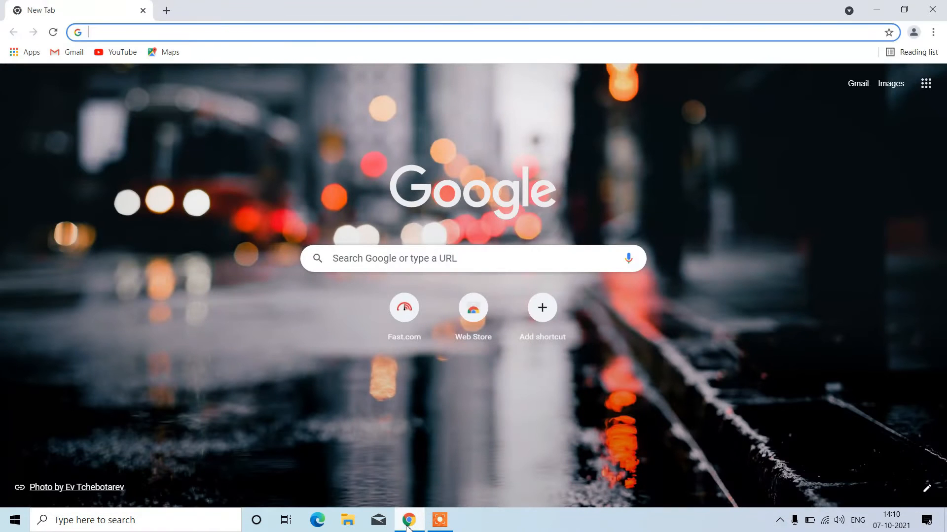
{"action": "left_click", "coordinate": [398, 256]}
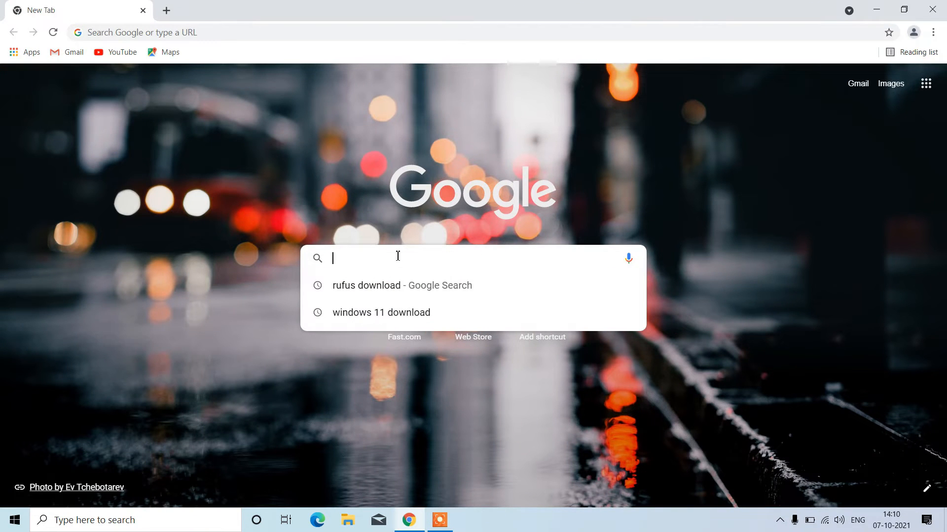
{"action": "type", "text": "windows"}
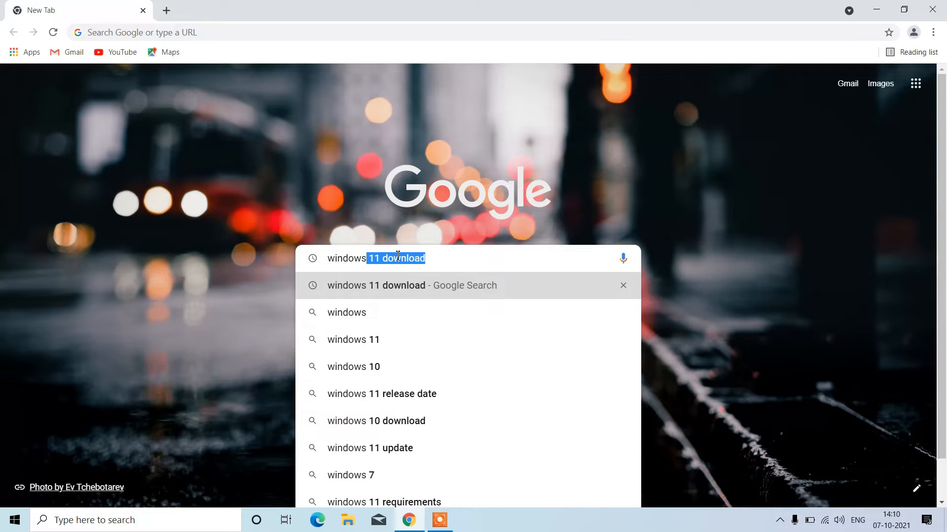
{"action": "key", "text": "Right"}
{"action": "key", "text": "Return"}
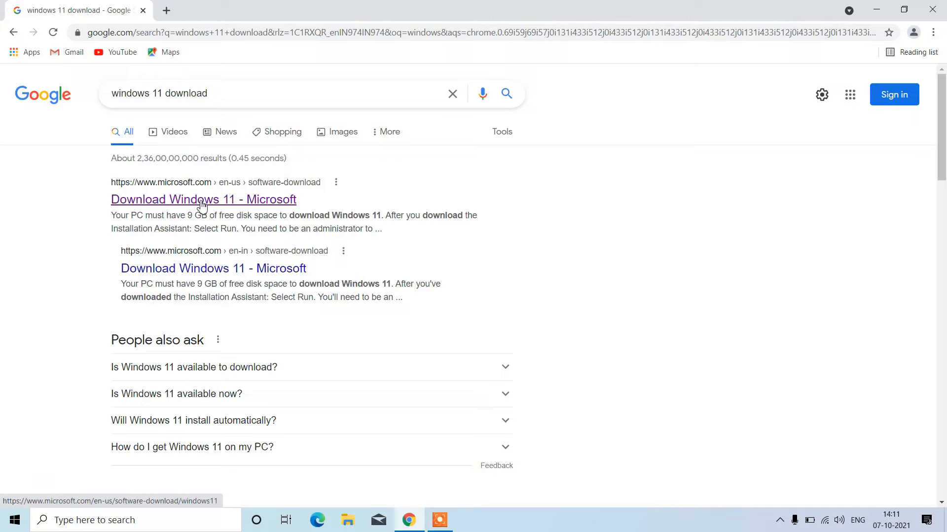
{"action": "left_click", "coordinate": [226, 203]}
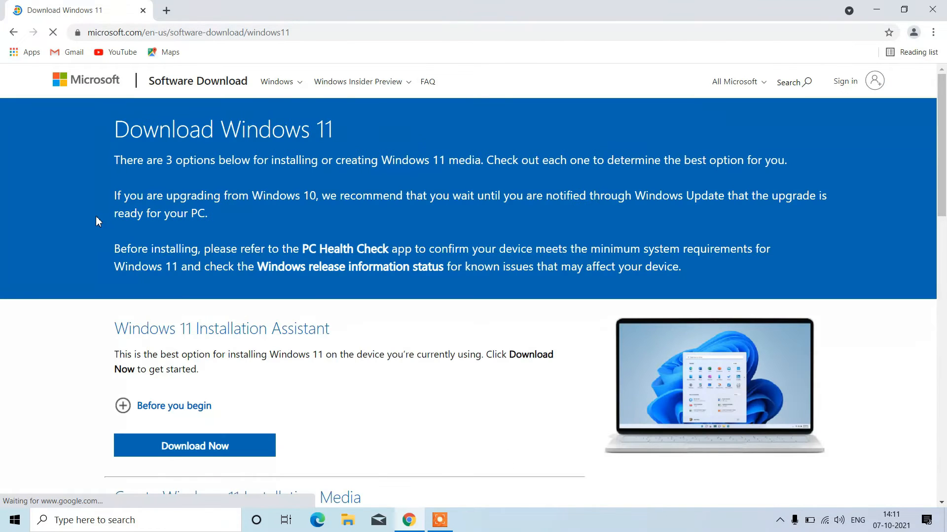
Download the media creation tool offered under Create Windows 11 Installation Media.
{"action": "scroll", "coordinate": [58, 223], "scroll_direction": "down", "scroll_amount": 3}
{"action": "scroll", "coordinate": [60, 227], "scroll_direction": "down", "scroll_amount": 3}
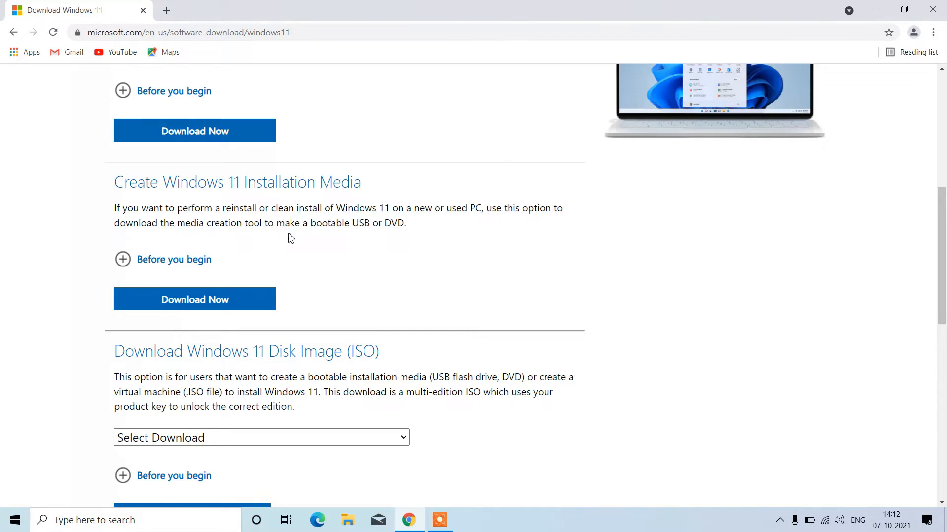
{"action": "left_click", "coordinate": [240, 307]}
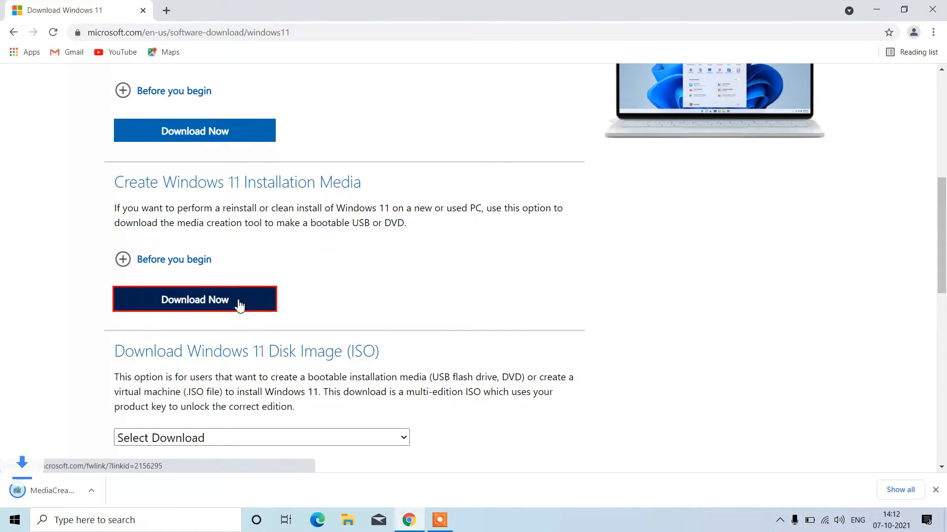
Move the downloaded MediaCreationToolW11 file from its Downloads folder to the desktop.
{"action": "left_click", "coordinate": [134, 489]}
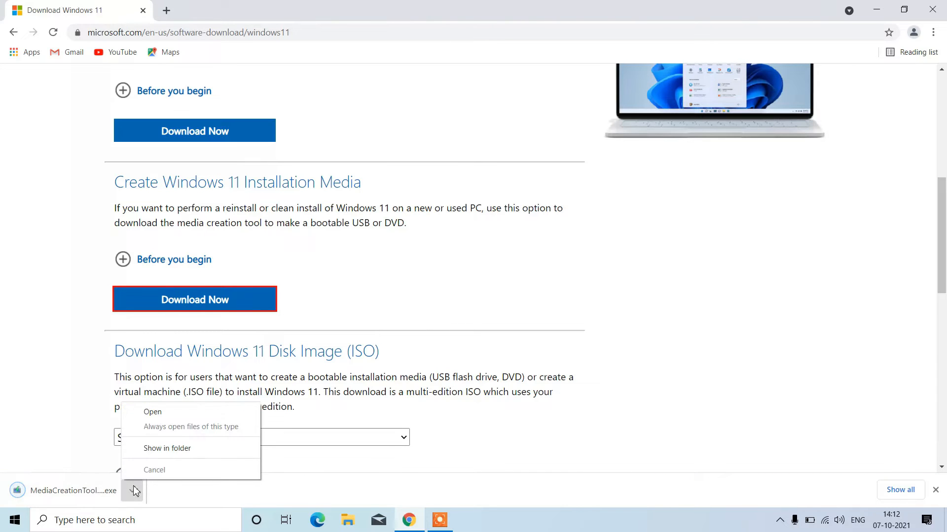
{"action": "left_click", "coordinate": [195, 450]}
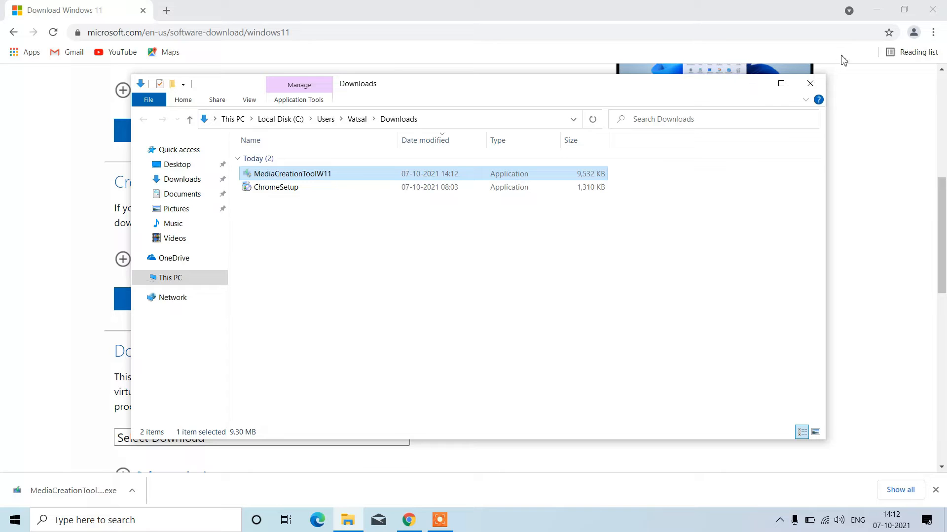
{"action": "left_click", "coordinate": [810, 83]}
{"action": "left_click", "coordinate": [876, 10]}
{"action": "key", "text": "ctrl+v"}
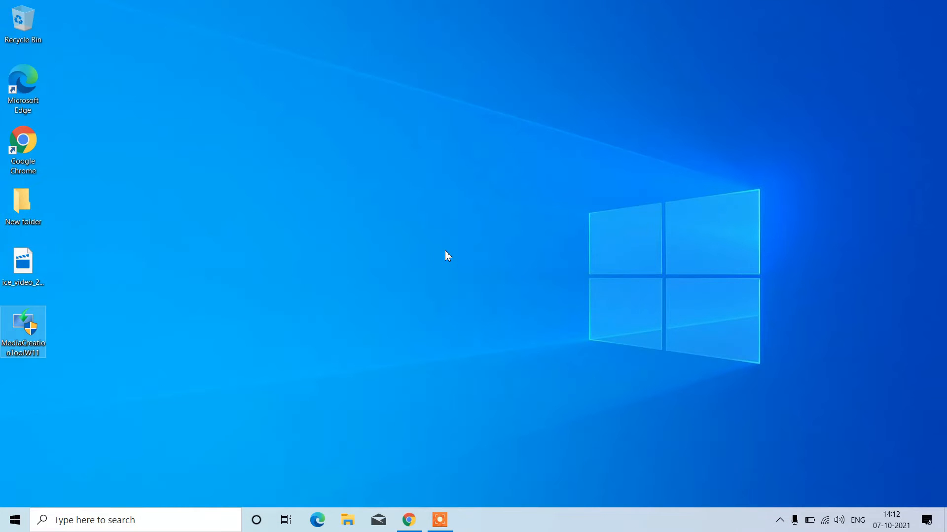
{"action": "left_click", "coordinate": [164, 359]}
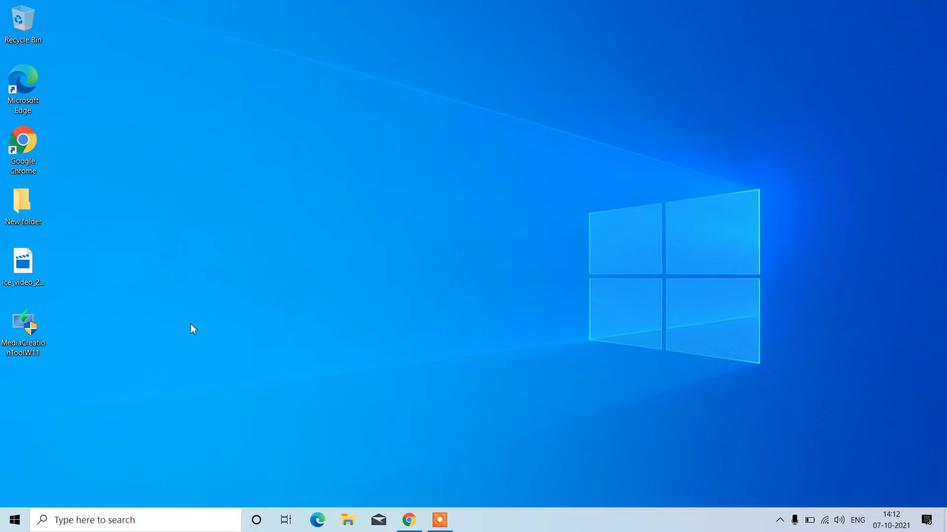
Run MediaCreationToolW11 from the desktop and, accepting the license terms and recommended language and edition, choose ISO file as the media.
{"action": "double_click", "coordinate": [26, 327]}
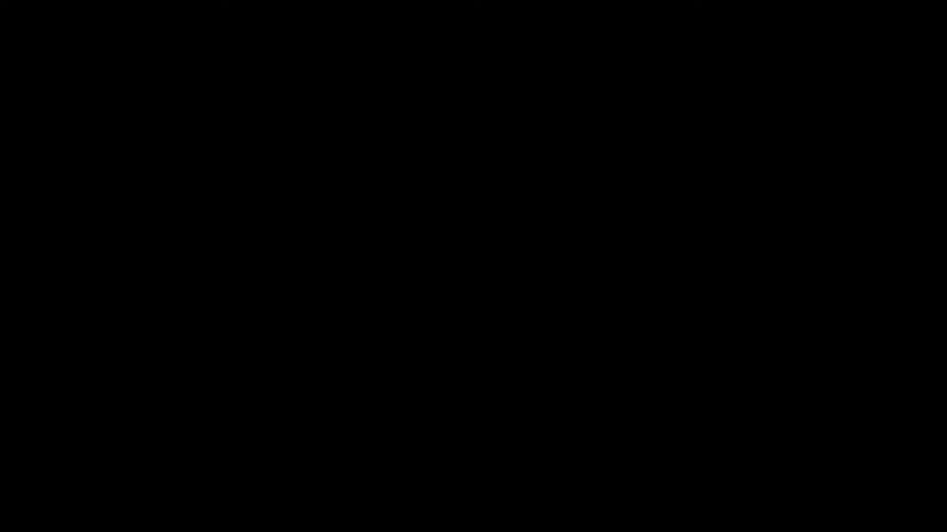
{"action": "left_click", "coordinate": [378, 339]}
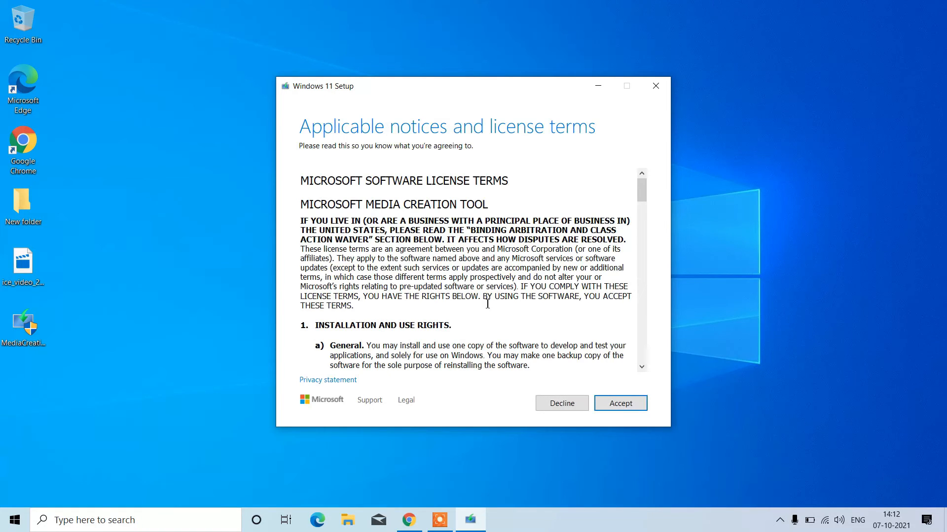
{"action": "left_click", "coordinate": [620, 403]}
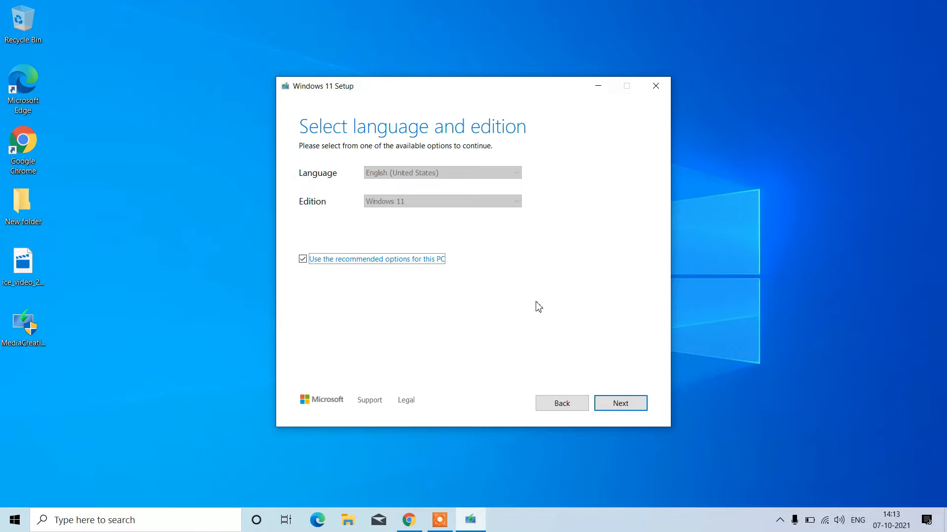
{"action": "left_click", "coordinate": [619, 407]}
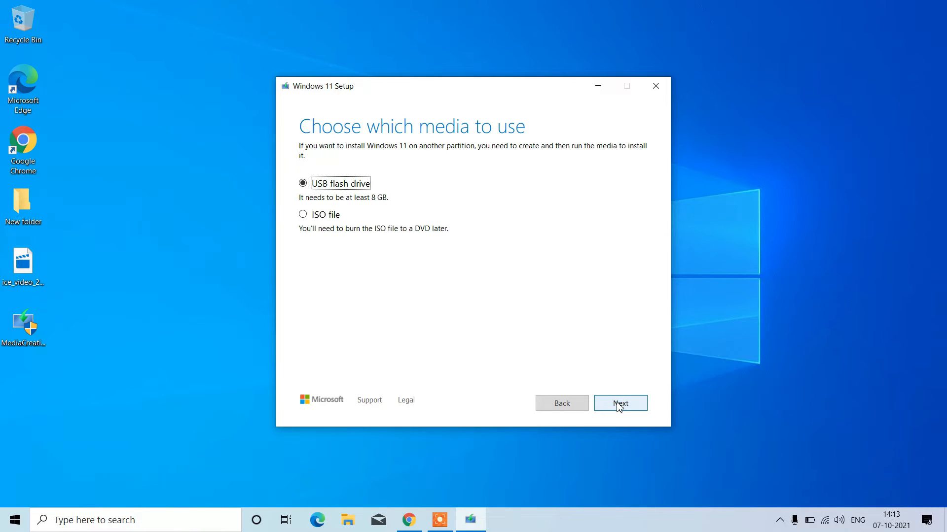
{"action": "left_click", "coordinate": [305, 217]}
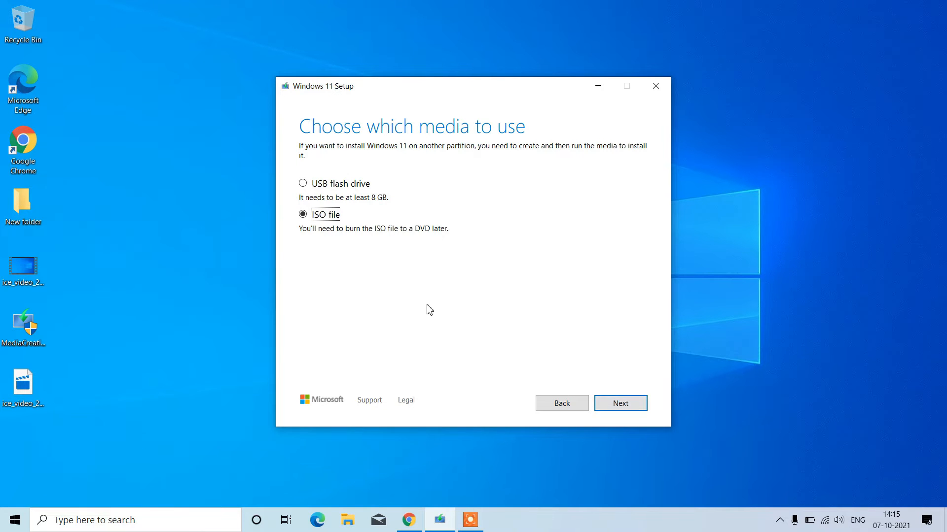
Move the Windows disc image from New folder to the desktop and quit Windows 11 Setup.
{"action": "double_click", "coordinate": [36, 210]}
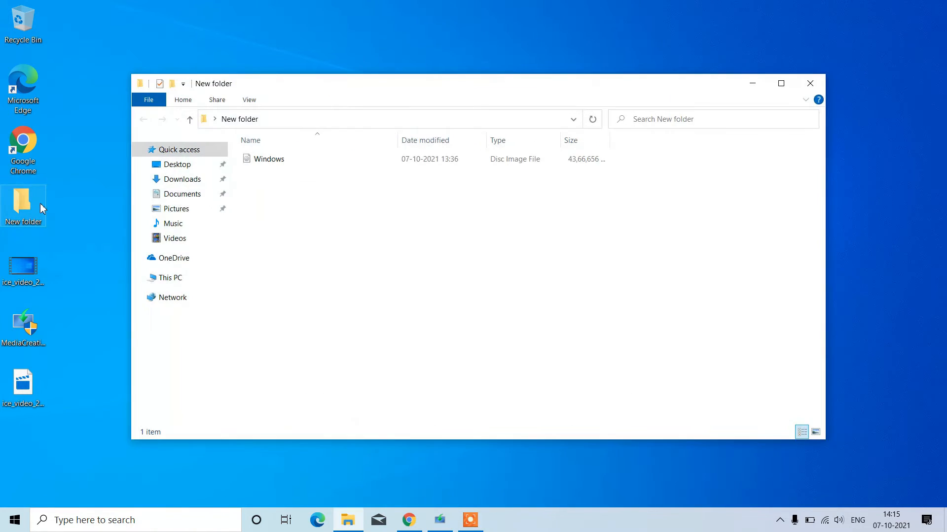
{"action": "left_click", "coordinate": [290, 164]}
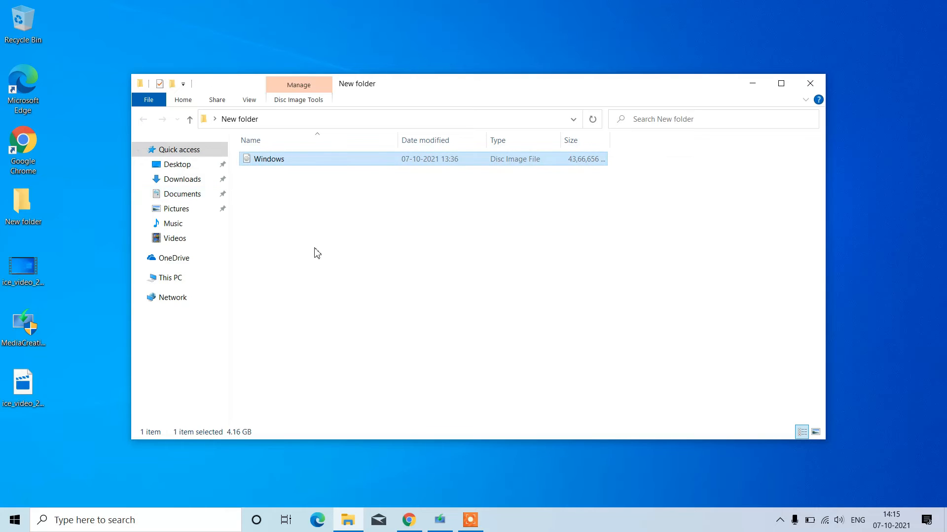
{"action": "left_click", "coordinate": [810, 83]}
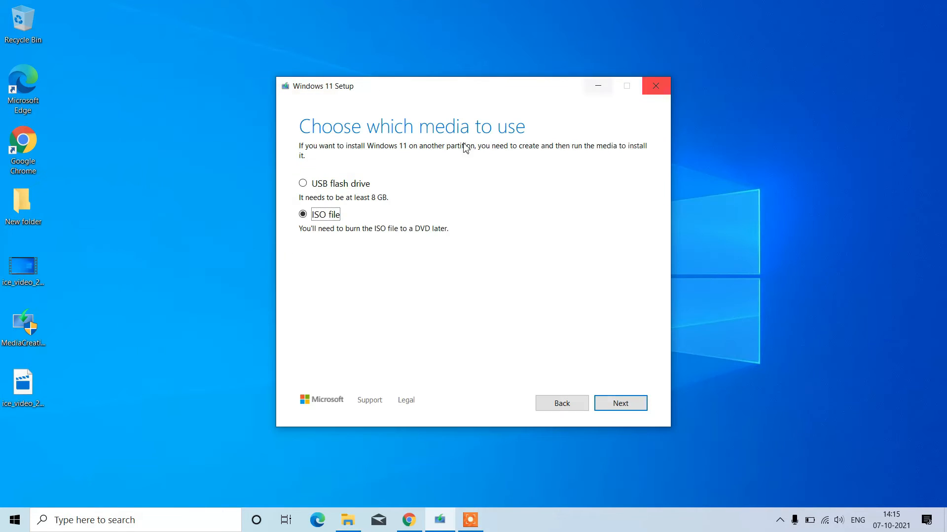
{"action": "key", "text": "ctrl+v"}
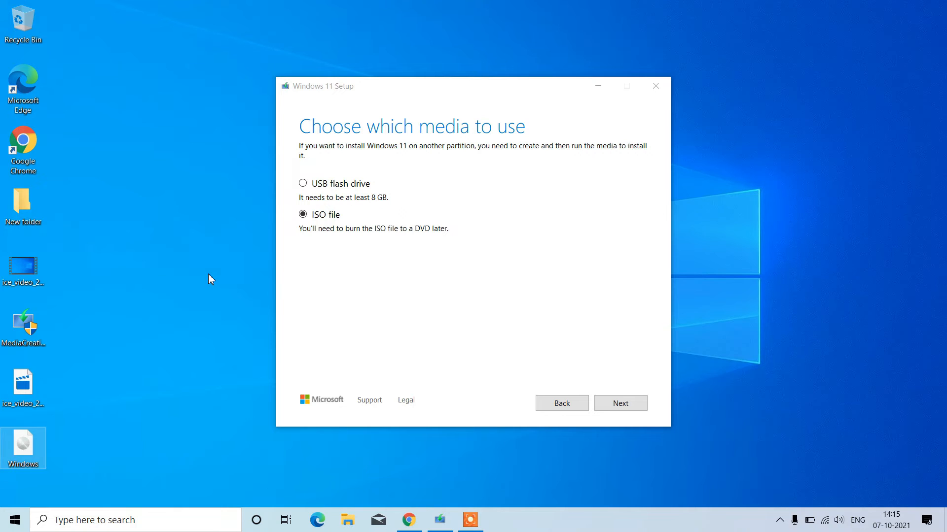
{"action": "left_click", "coordinate": [208, 275]}
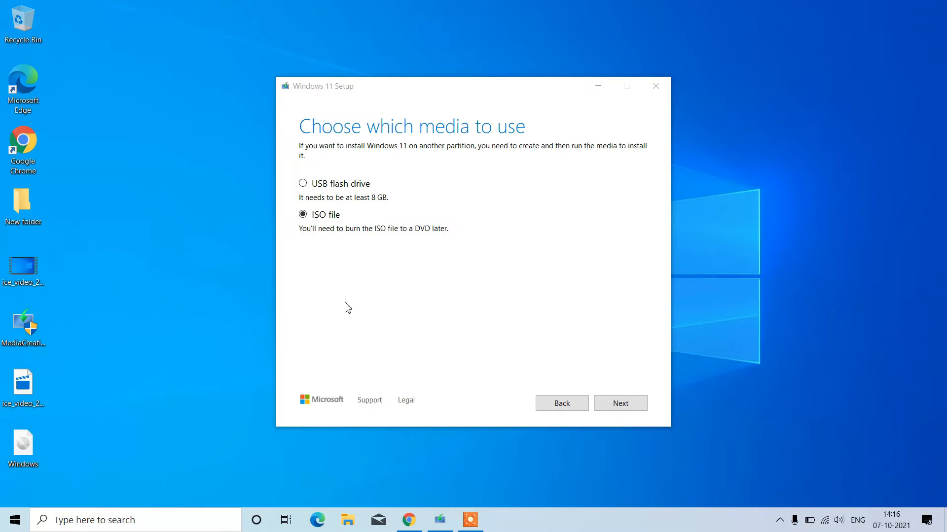
{"action": "left_click", "coordinate": [652, 84]}
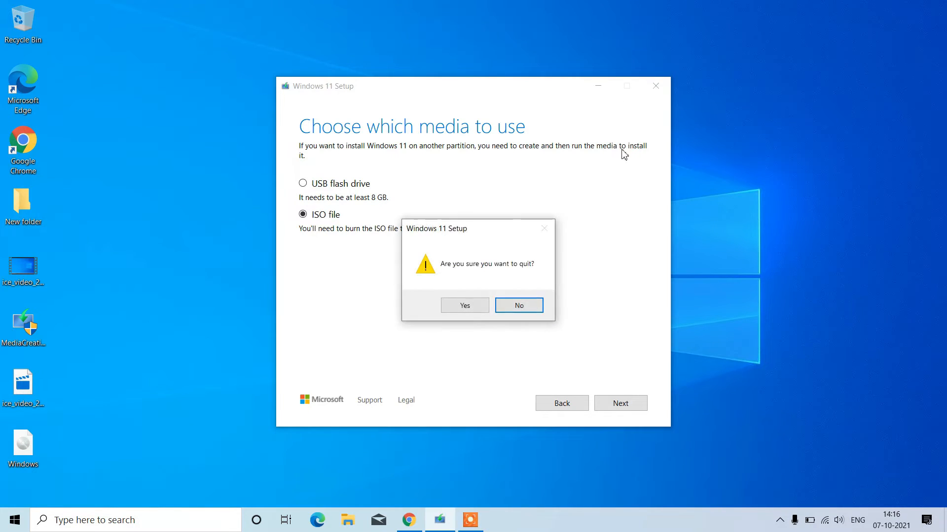
{"action": "left_click", "coordinate": [470, 309]}
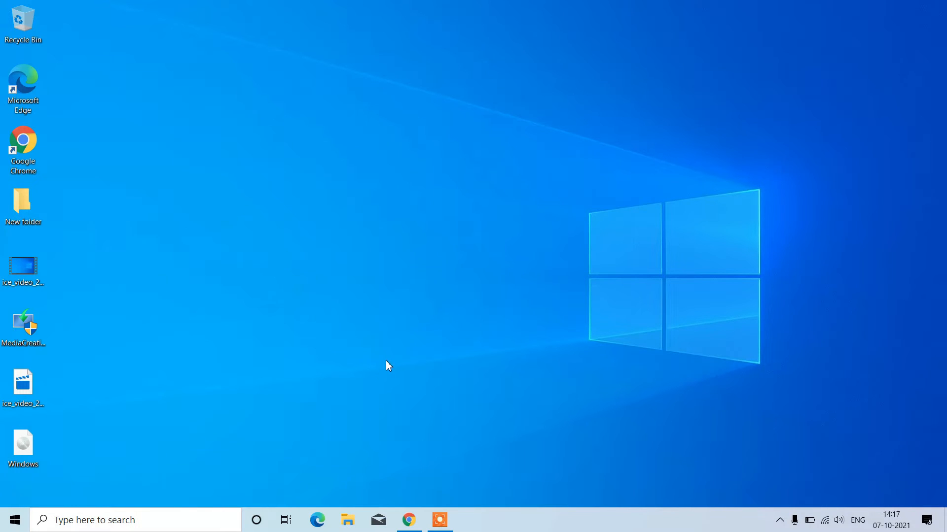
Search Google for "rufus download" in a new Chrome tab and open the official rufus.ie site.
{"action": "left_click", "coordinate": [409, 520]}
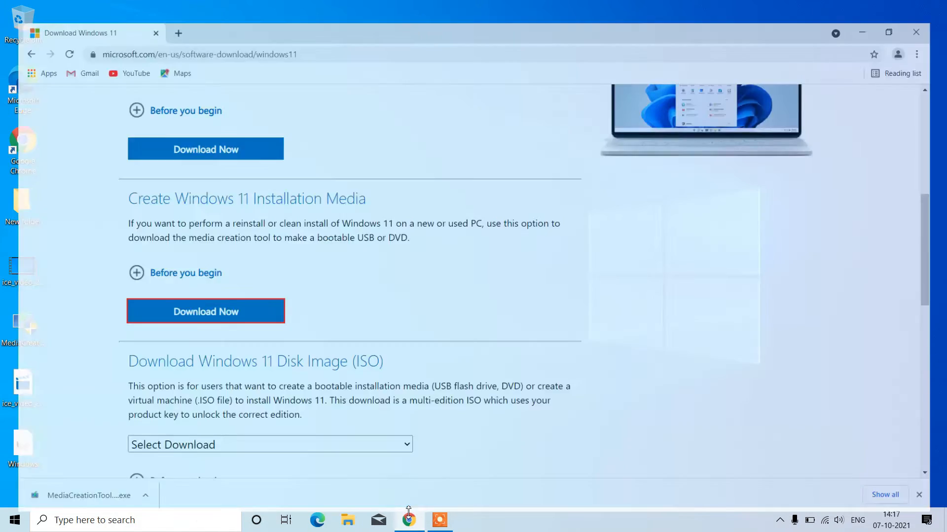
{"action": "left_click", "coordinate": [167, 12]}
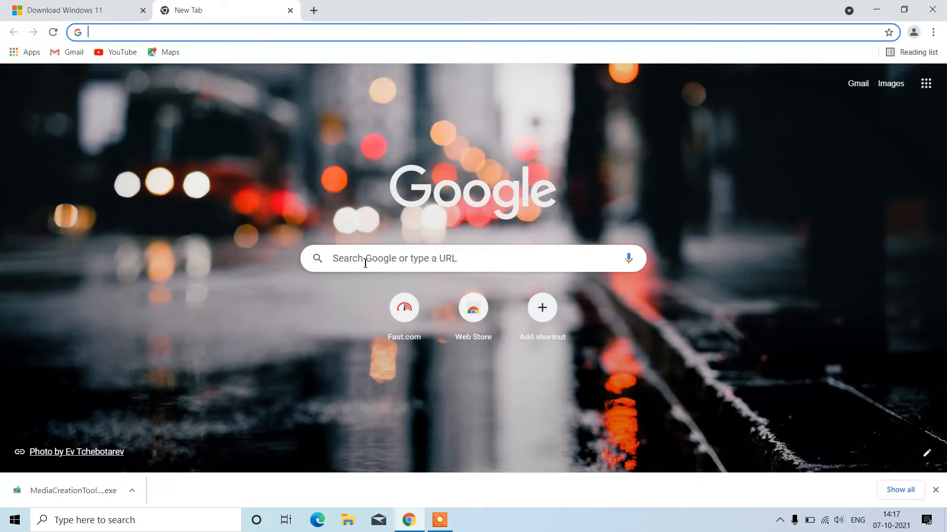
{"action": "left_click", "coordinate": [366, 264]}
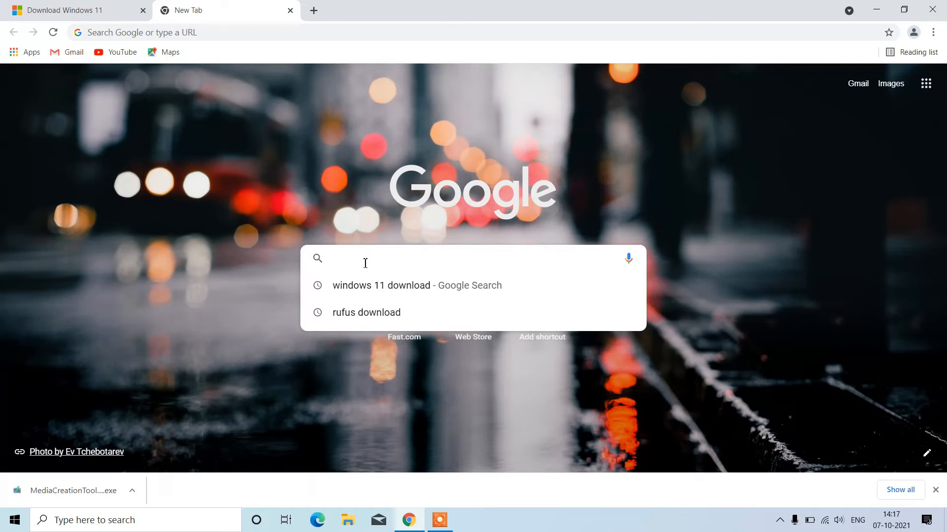
{"action": "type", "text": "rufud"}
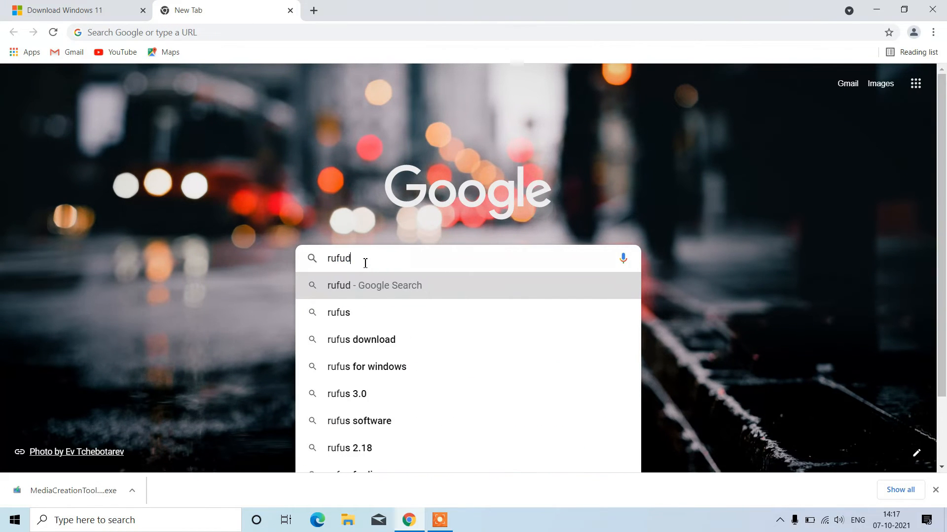
{"action": "key", "text": "BackSpace"}
{"action": "type", "text": "s"}
{"action": "key", "text": "Right"}
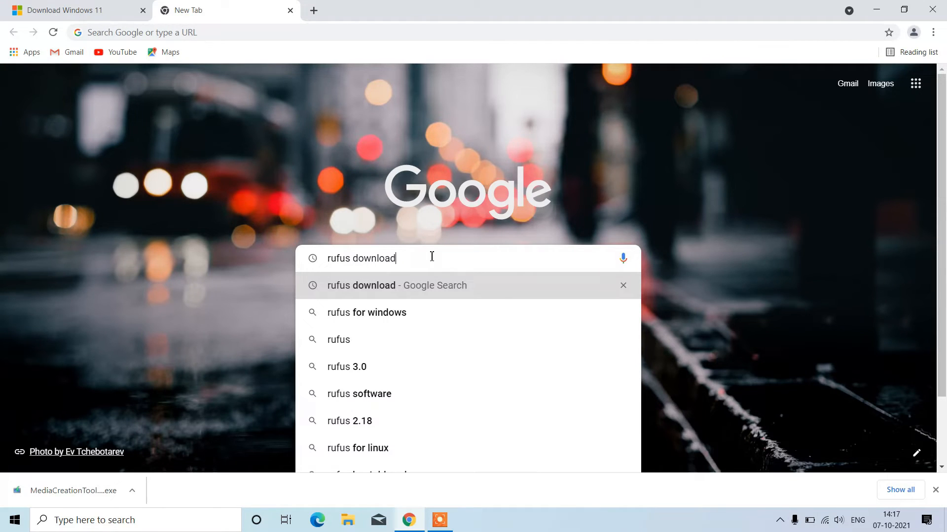
{"action": "key", "text": "Return"}
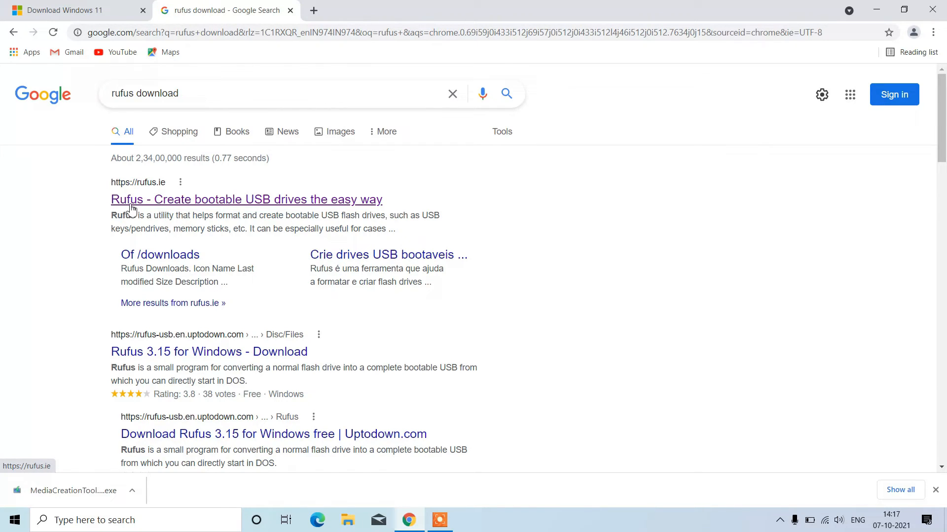
{"action": "left_click", "coordinate": [186, 200]}
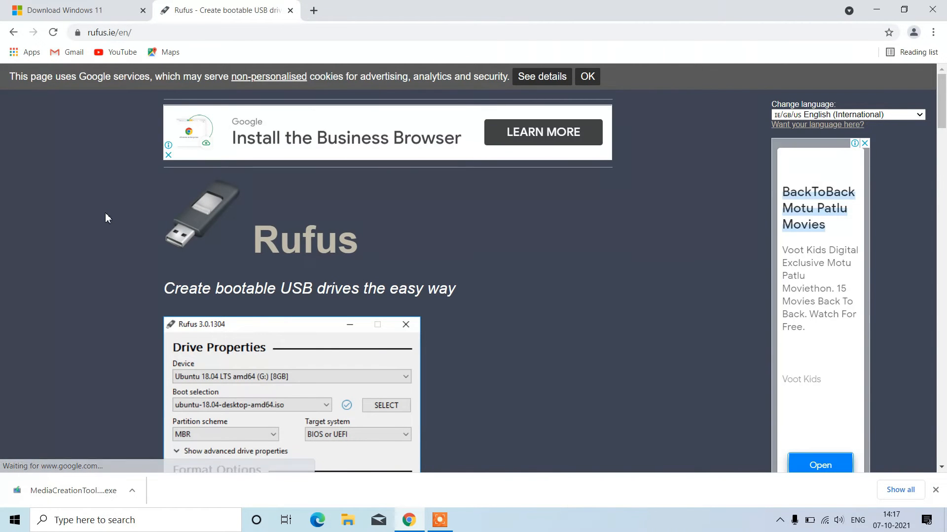
Download the standard Rufus 3.15 version from the site's Download section.
{"action": "scroll", "coordinate": [105, 212], "scroll_direction": "down", "scroll_amount": 3}
{"action": "scroll", "coordinate": [106, 213], "scroll_direction": "down", "scroll_amount": 10}
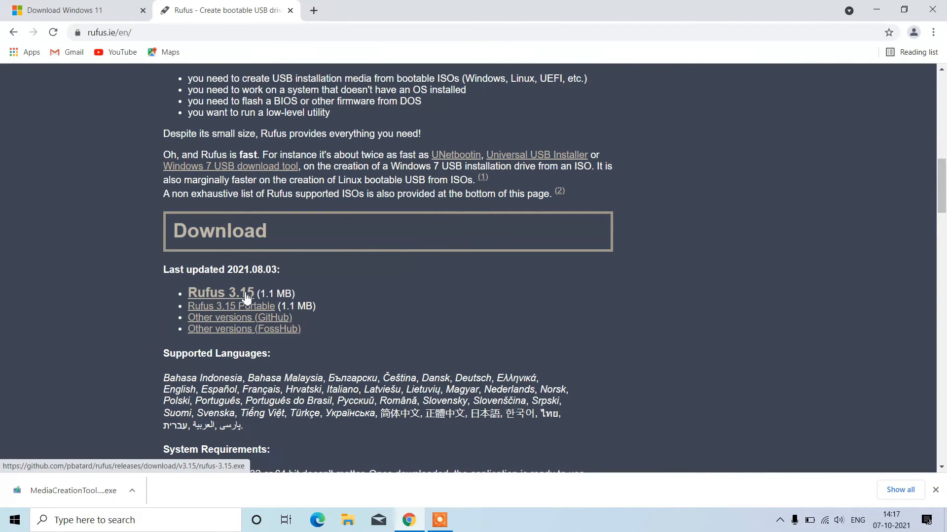
{"action": "left_click", "coordinate": [246, 297]}
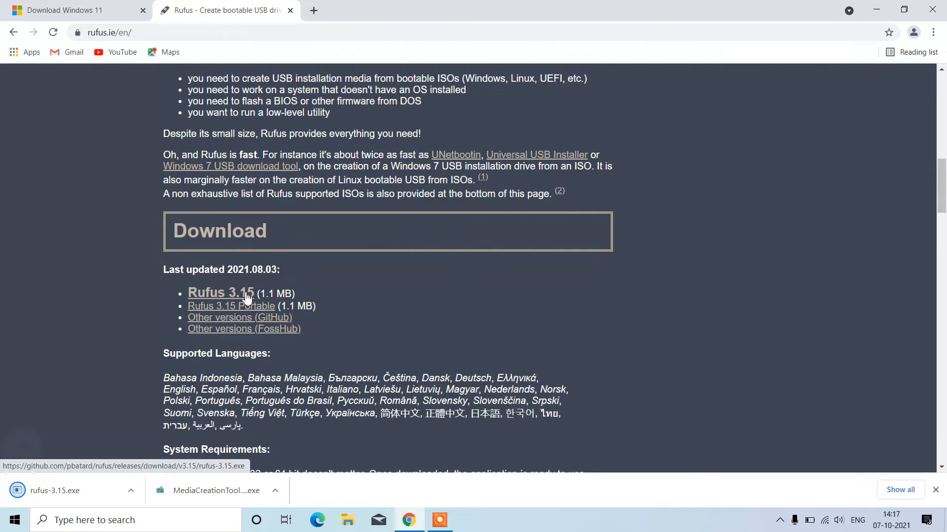
Transfer the downloaded rufus-3.15 application from the Downloads folder to the desktop, closing the folder and minimizing the browser.
{"action": "left_click", "coordinate": [131, 490]}
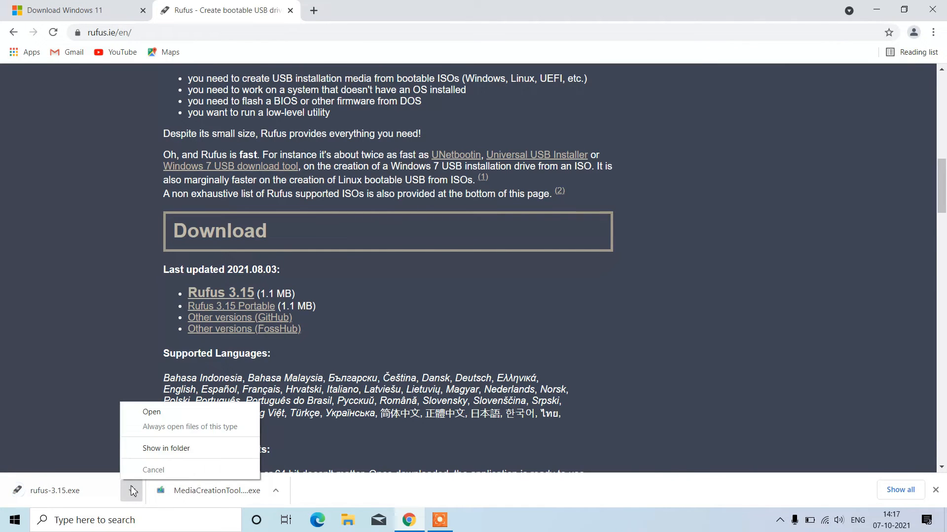
{"action": "left_click", "coordinate": [179, 450]}
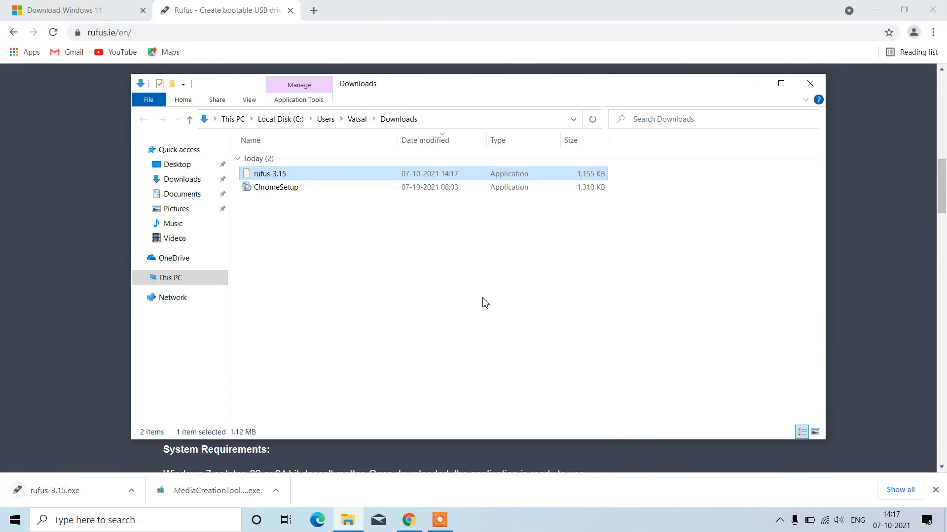
{"action": "left_click", "coordinate": [804, 83]}
{"action": "left_click", "coordinate": [876, 10]}
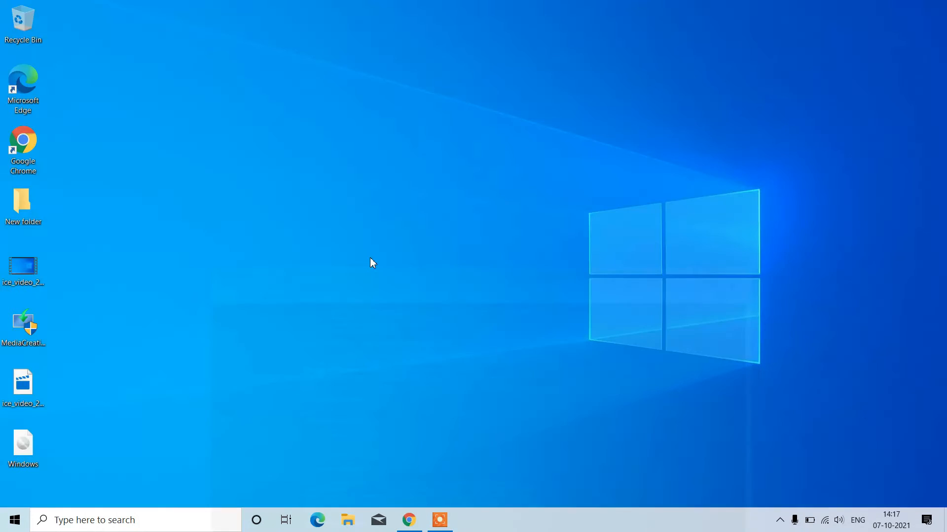
{"action": "key", "text": "ctrl+v"}
{"action": "left_click", "coordinate": [231, 255]}
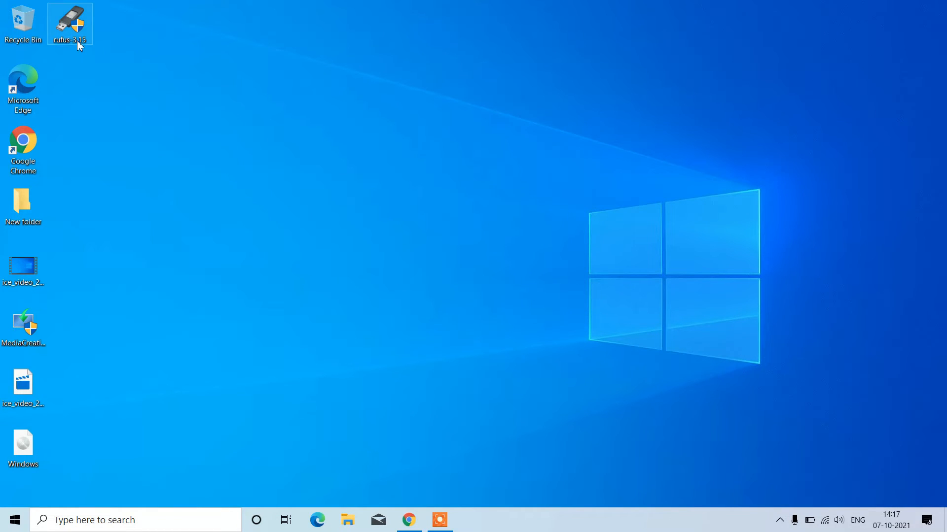
Run rufus-3.15 from the desktop and allow it to make changes to the device.
{"action": "mouse_move", "coordinate": [77, 29]}
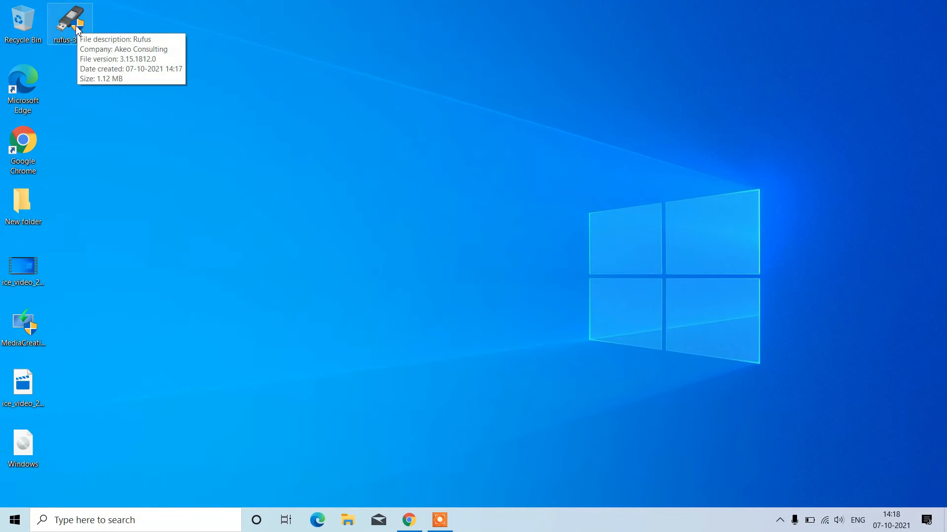
{"action": "double_click", "coordinate": [78, 31]}
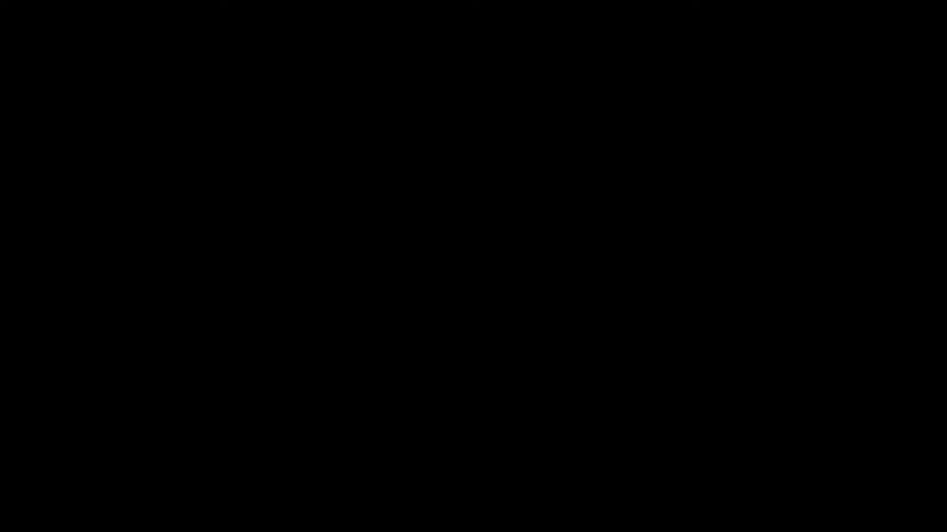
{"action": "left_click", "coordinate": [407, 345]}
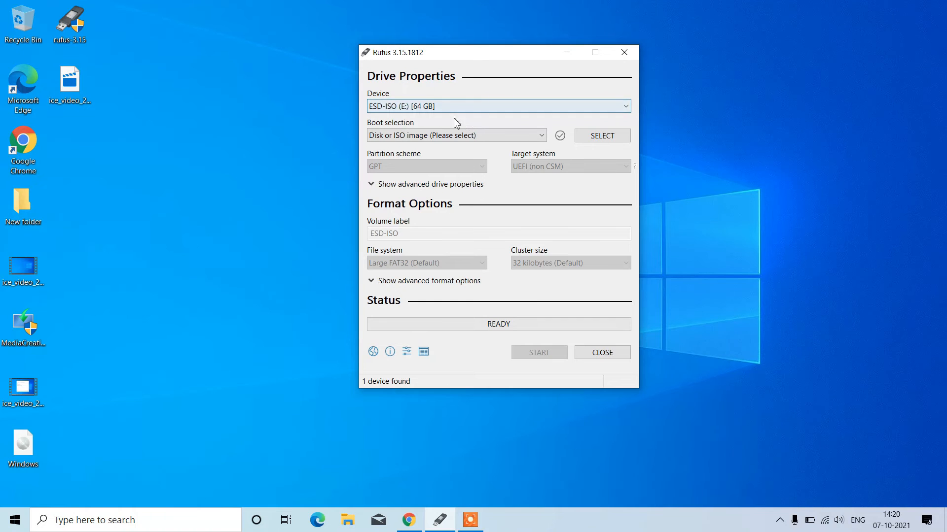
Choose ESD-ISO (E:) [64 GB] as the target device and load the Windows disc image from the desktop as the boot selection.
{"action": "left_click", "coordinate": [472, 110]}
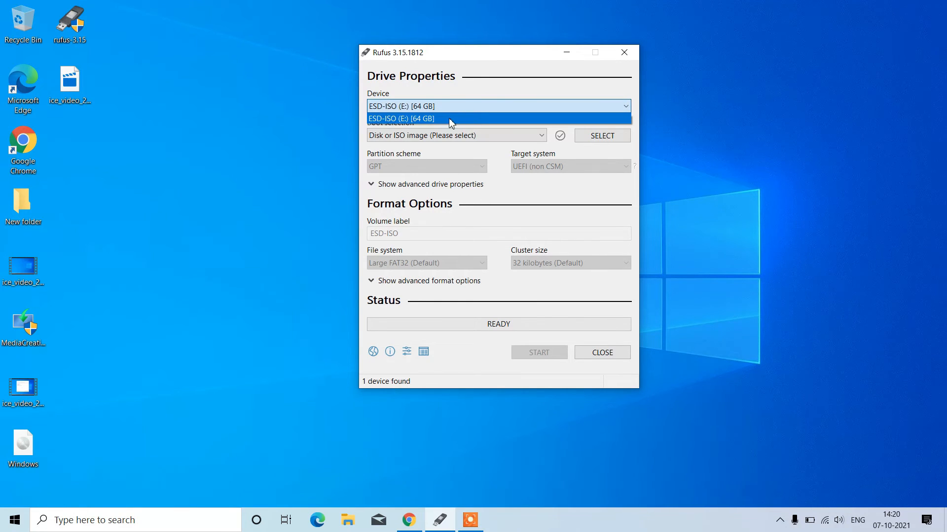
{"action": "left_click", "coordinate": [466, 119]}
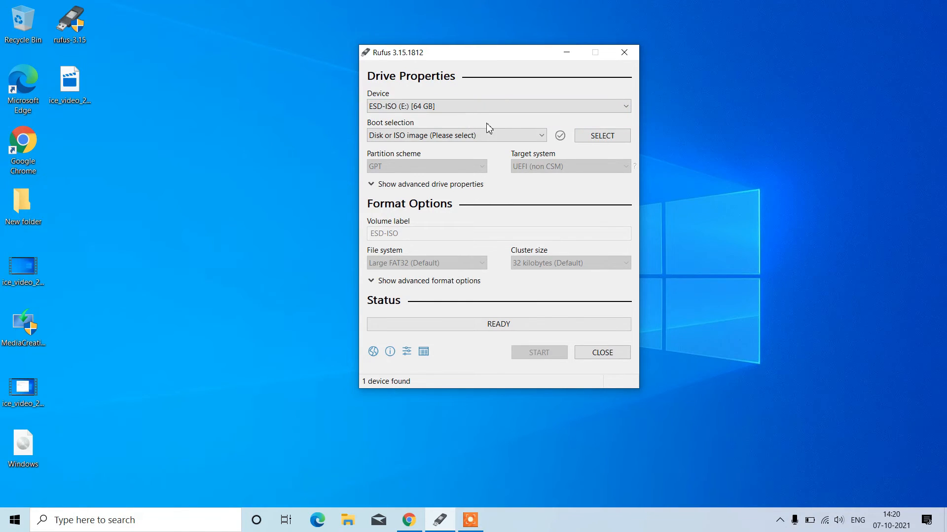
{"action": "left_click", "coordinate": [609, 141]}
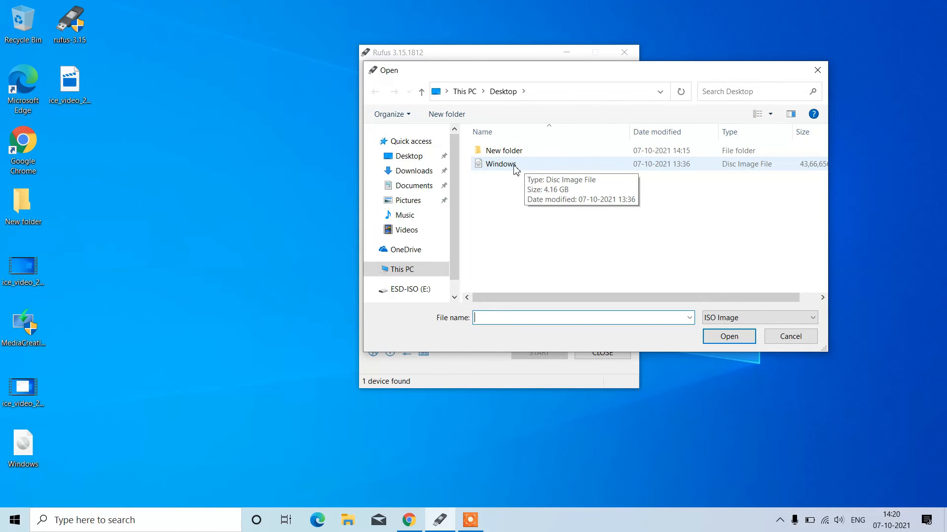
{"action": "double_click", "coordinate": [528, 169]}
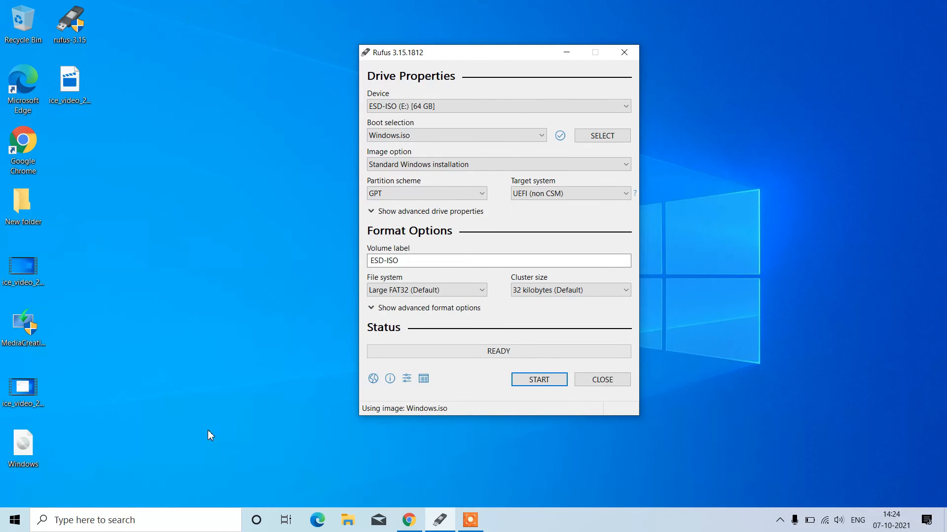
Search Windows for "computer", open Computer Management and display Disk Management.
{"action": "left_click", "coordinate": [103, 526]}
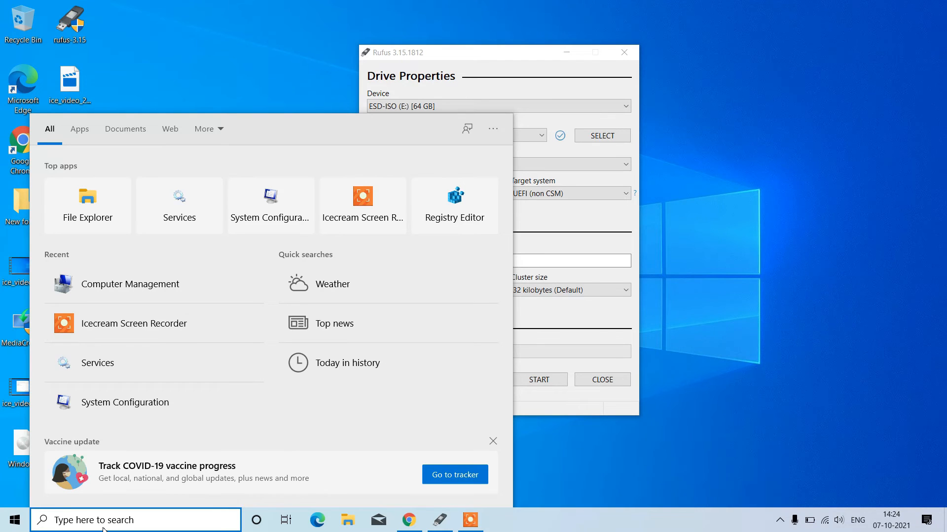
{"action": "type", "text": "computer"}
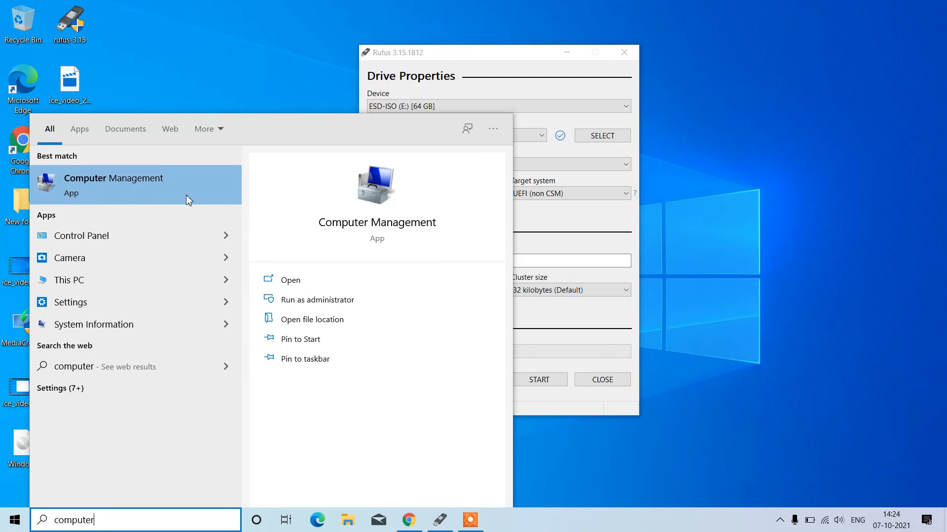
{"action": "left_click", "coordinate": [120, 195]}
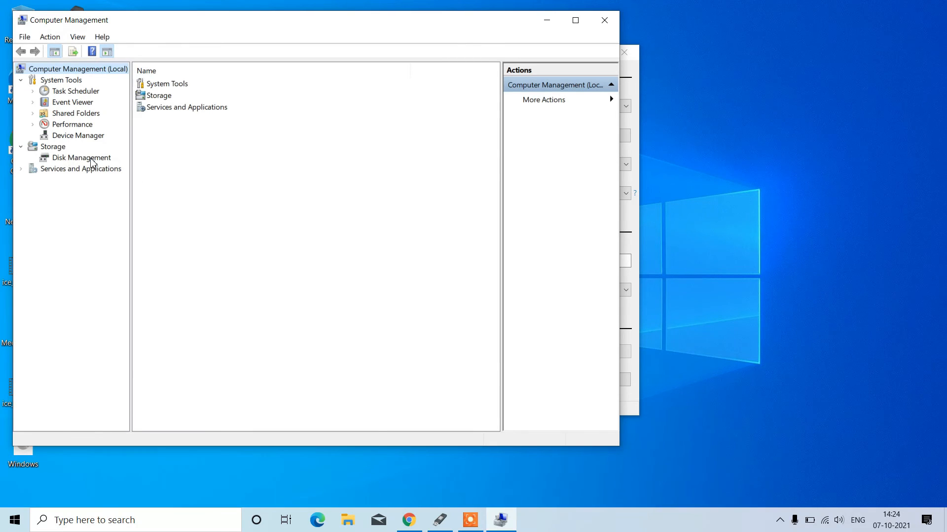
{"action": "left_click", "coordinate": [90, 158]}
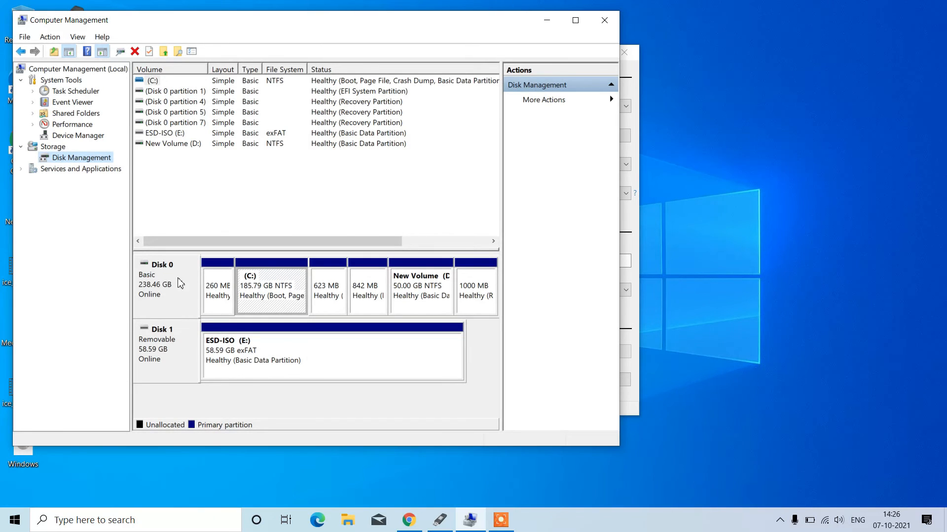
Check the partition style of Disk 0 in its volume properties and close Computer Management.
{"action": "left_click", "coordinate": [186, 300]}
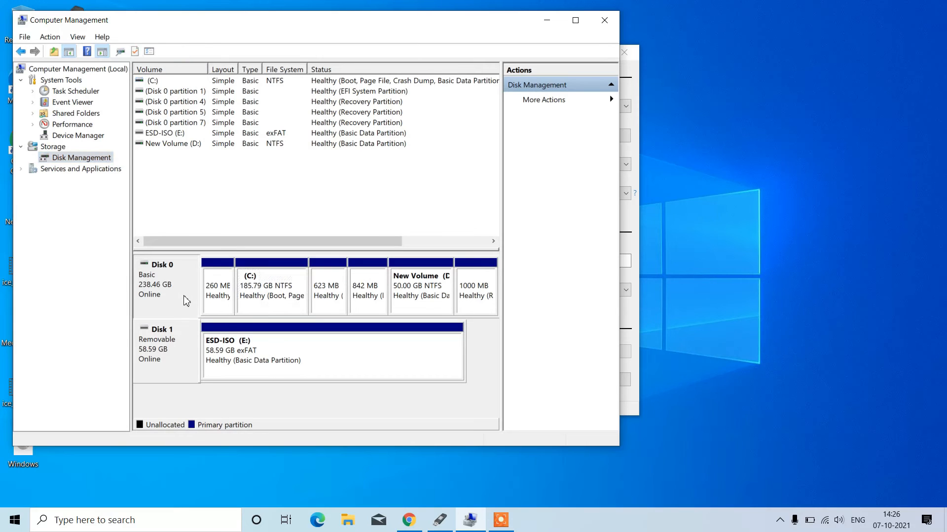
{"action": "right_click", "coordinate": [186, 300]}
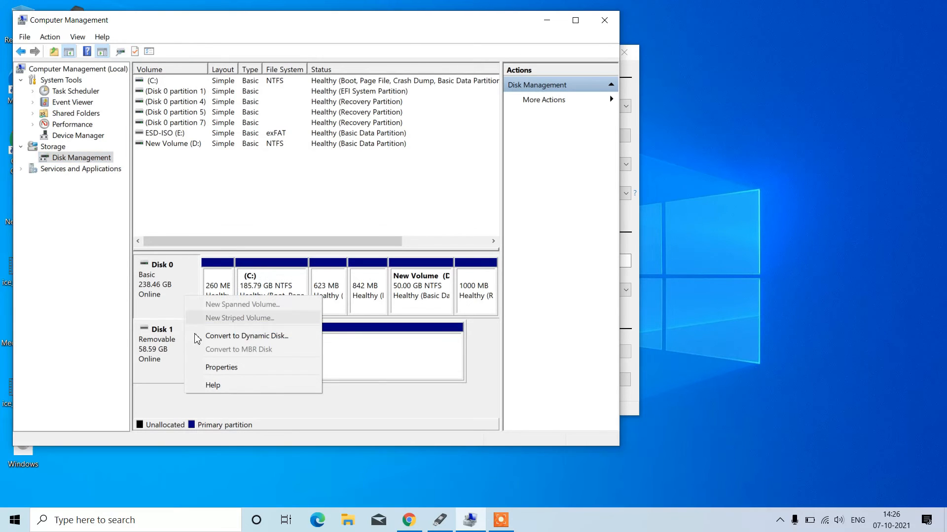
{"action": "left_click", "coordinate": [208, 368]}
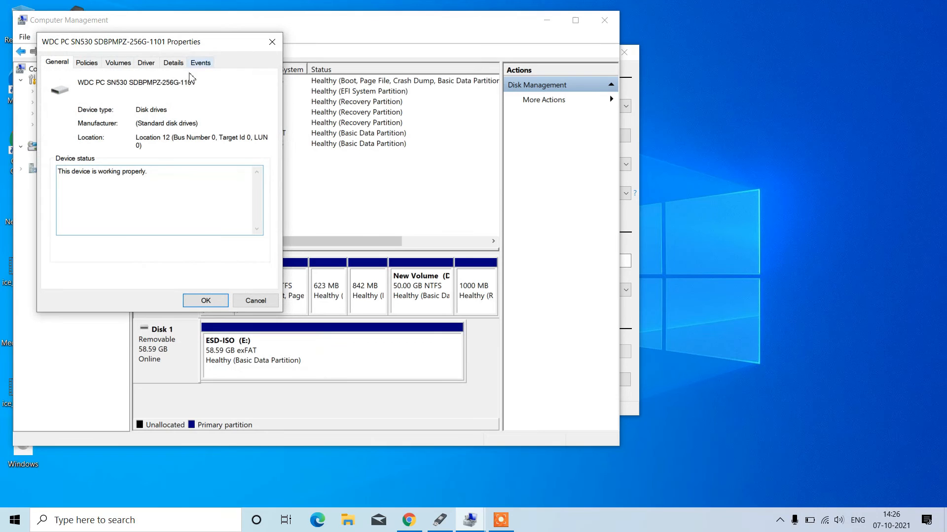
{"action": "left_click", "coordinate": [119, 63]}
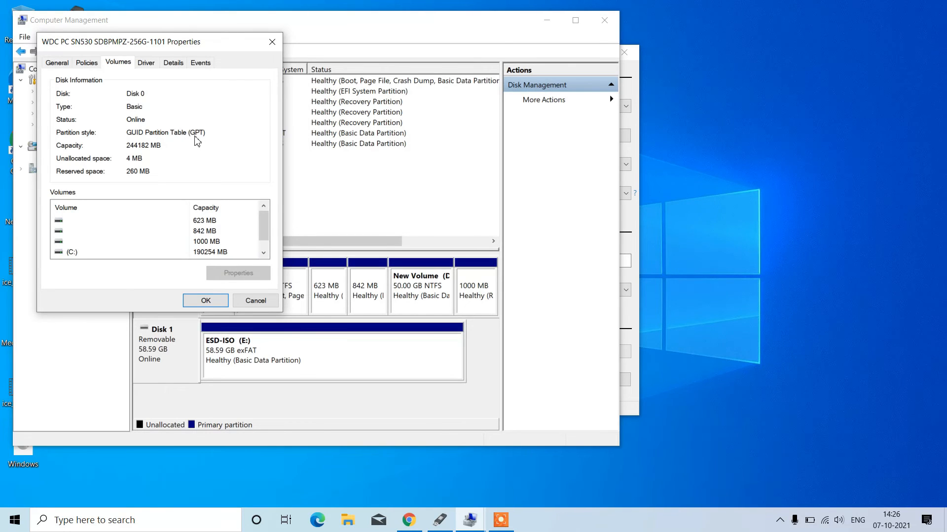
{"action": "left_click", "coordinate": [272, 42]}
{"action": "left_click", "coordinate": [603, 20]}
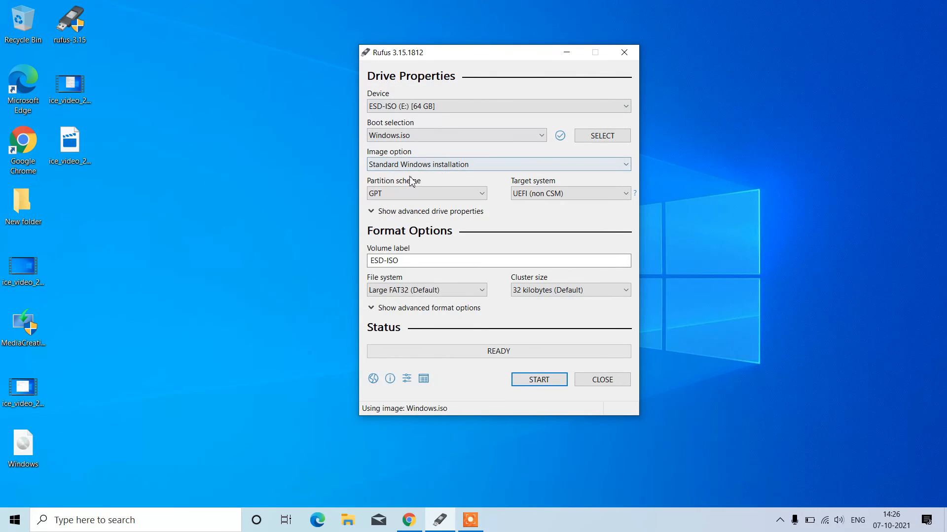
Select GPT as the partition scheme and start writing the bootable USB drive, accepting the warning that all its data will be destroyed.
{"action": "left_click", "coordinate": [418, 194]}
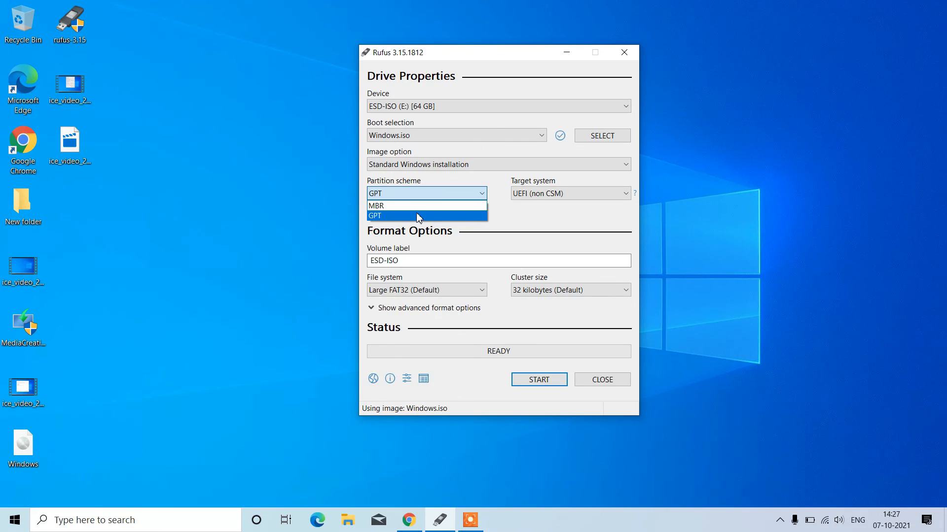
{"action": "left_click", "coordinate": [418, 216]}
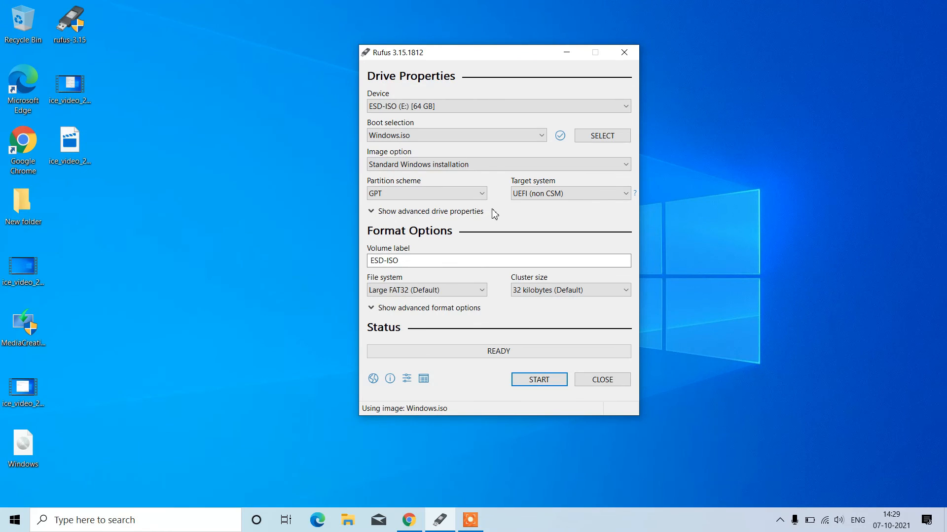
{"action": "left_click", "coordinate": [446, 194]}
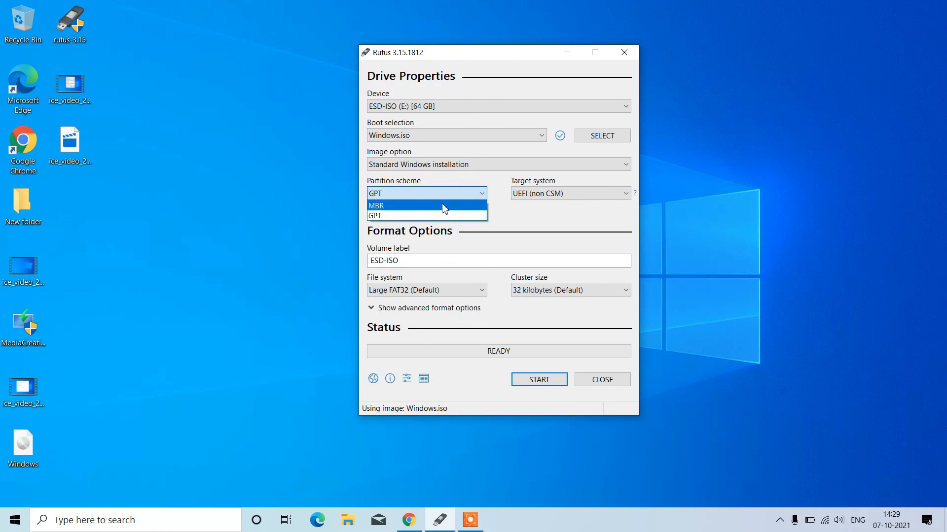
{"action": "left_click", "coordinate": [499, 217]}
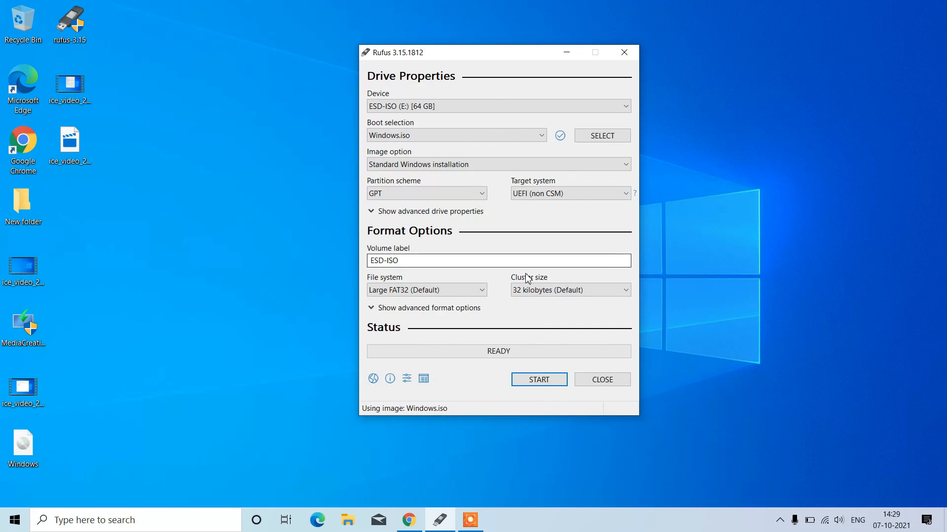
{"action": "left_click", "coordinate": [539, 379]}
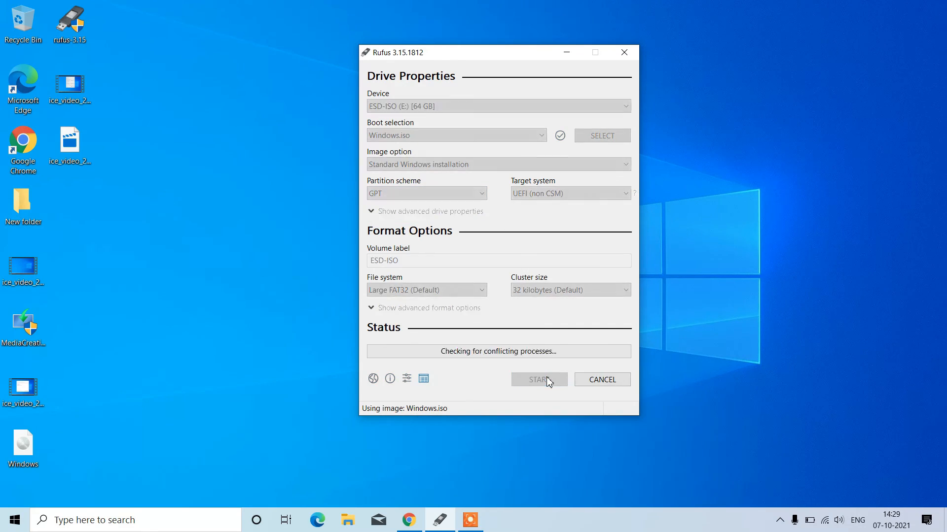
{"action": "left_click", "coordinate": [503, 311]}
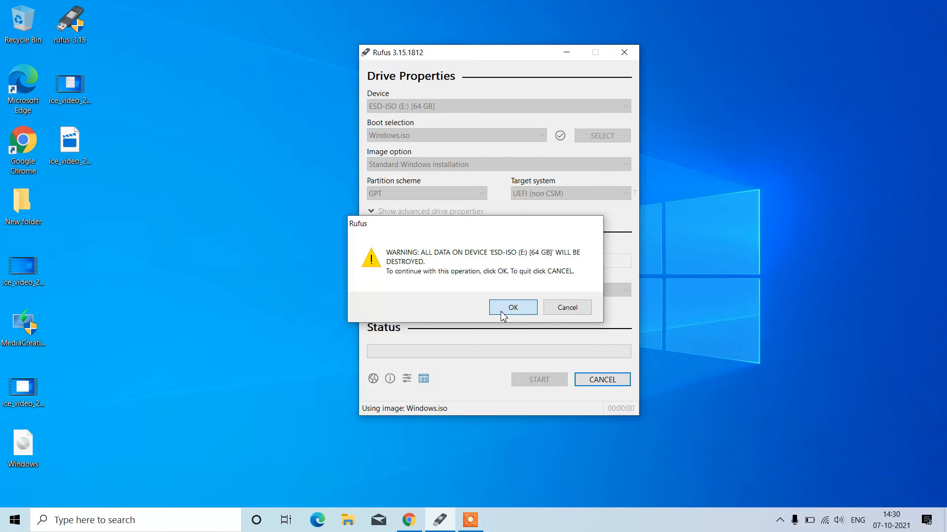